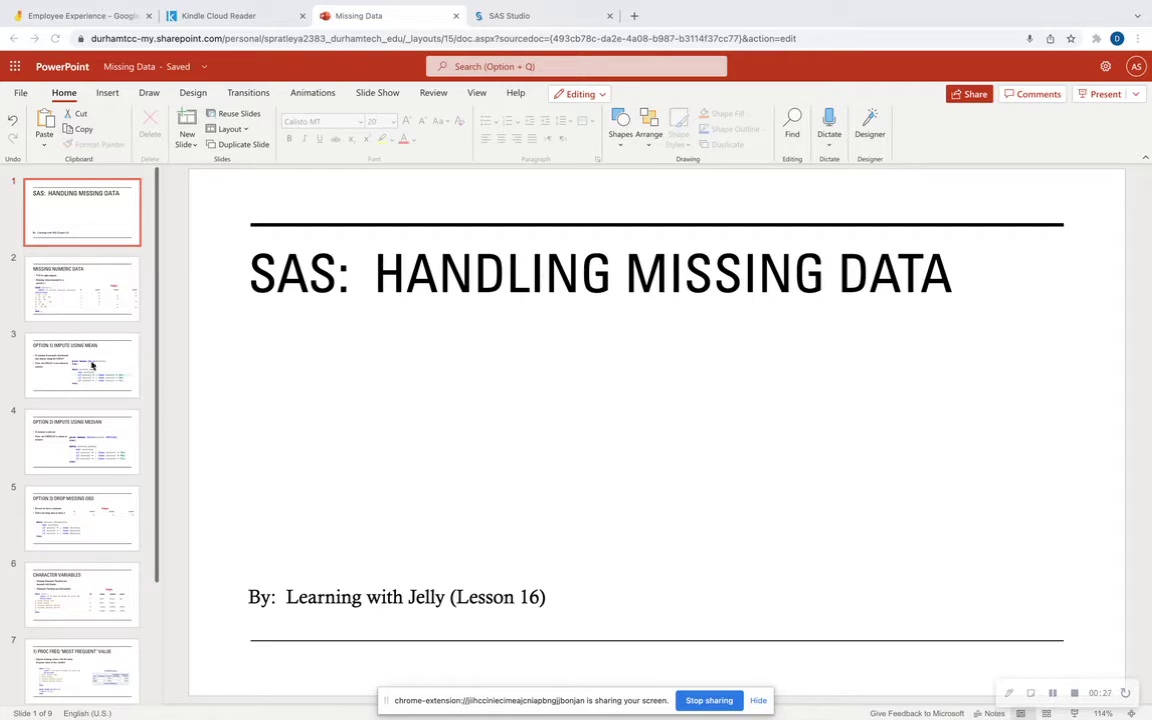
# Step: Go to slide 2, 'Missing Numeric Data', with its SAS datalines code and output table
pyautogui.click(101, 294)
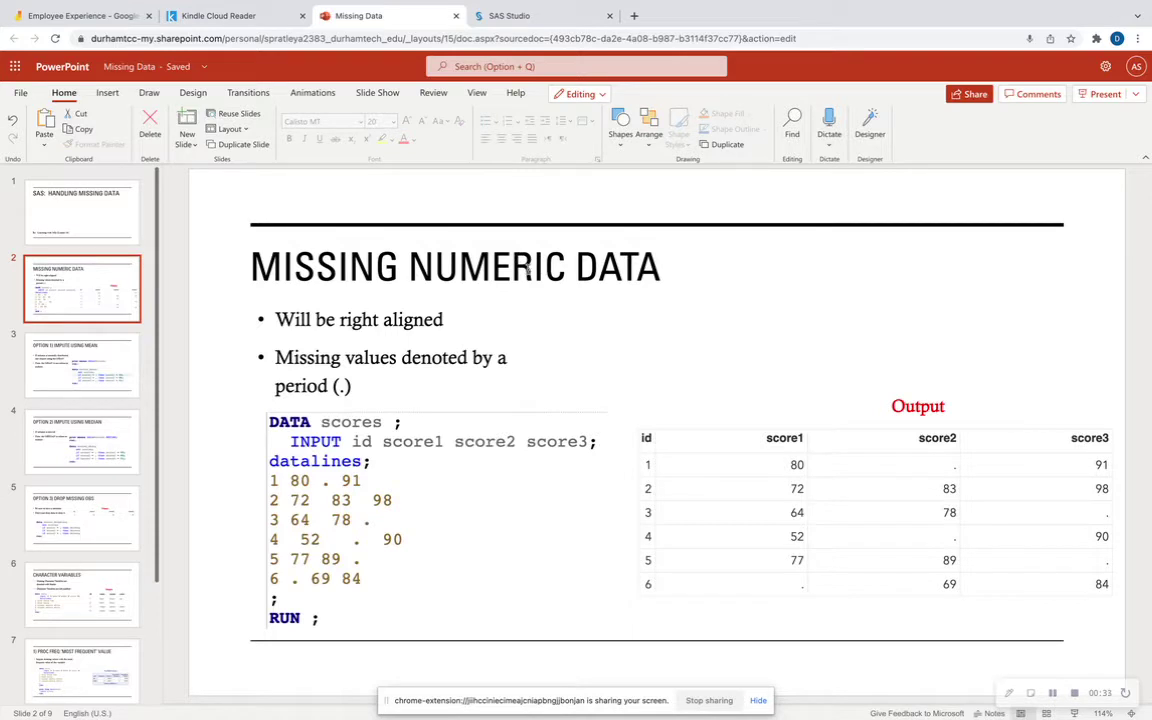
pyautogui.moveTo(354, 386); pyautogui.dragTo(318, 385)
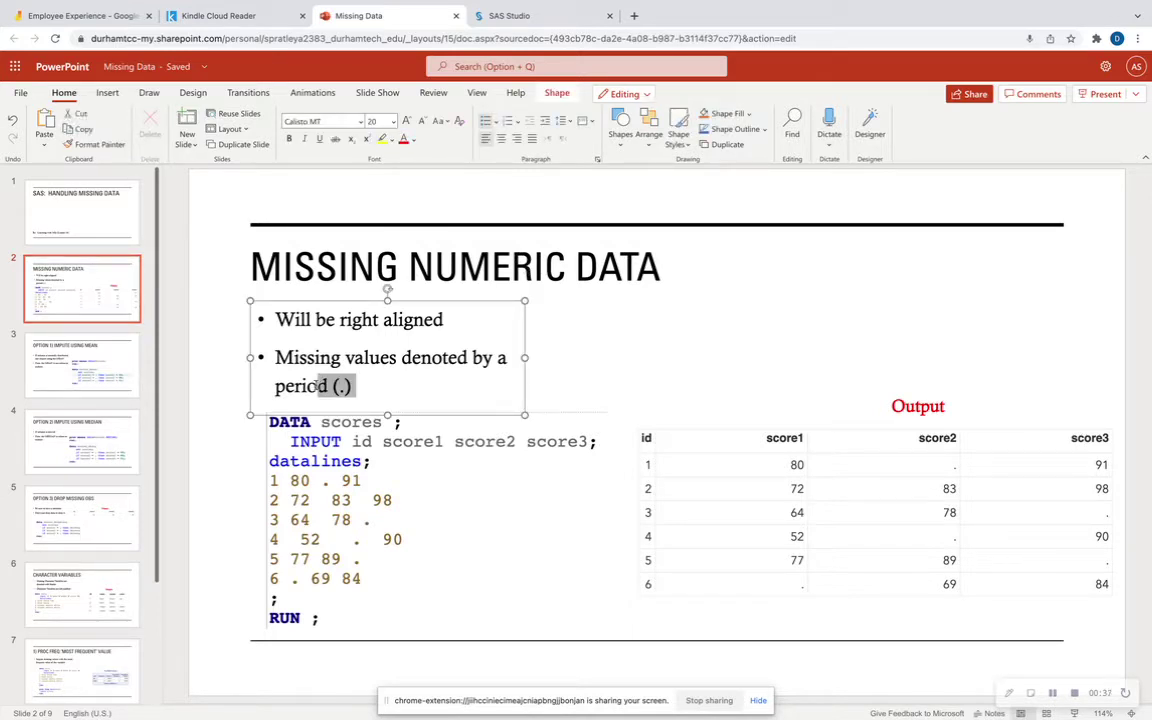
pyautogui.click(465, 321)
pyautogui.moveTo(443, 320); pyautogui.dragTo(338, 320)
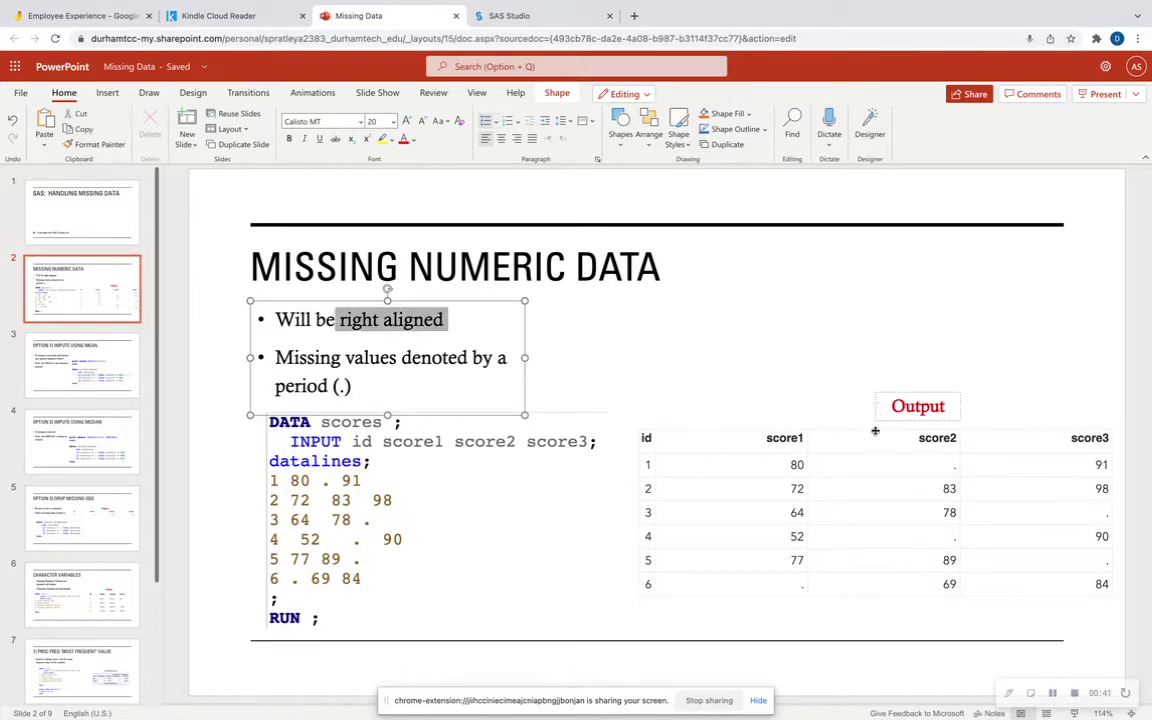
pyautogui.click(754, 372)
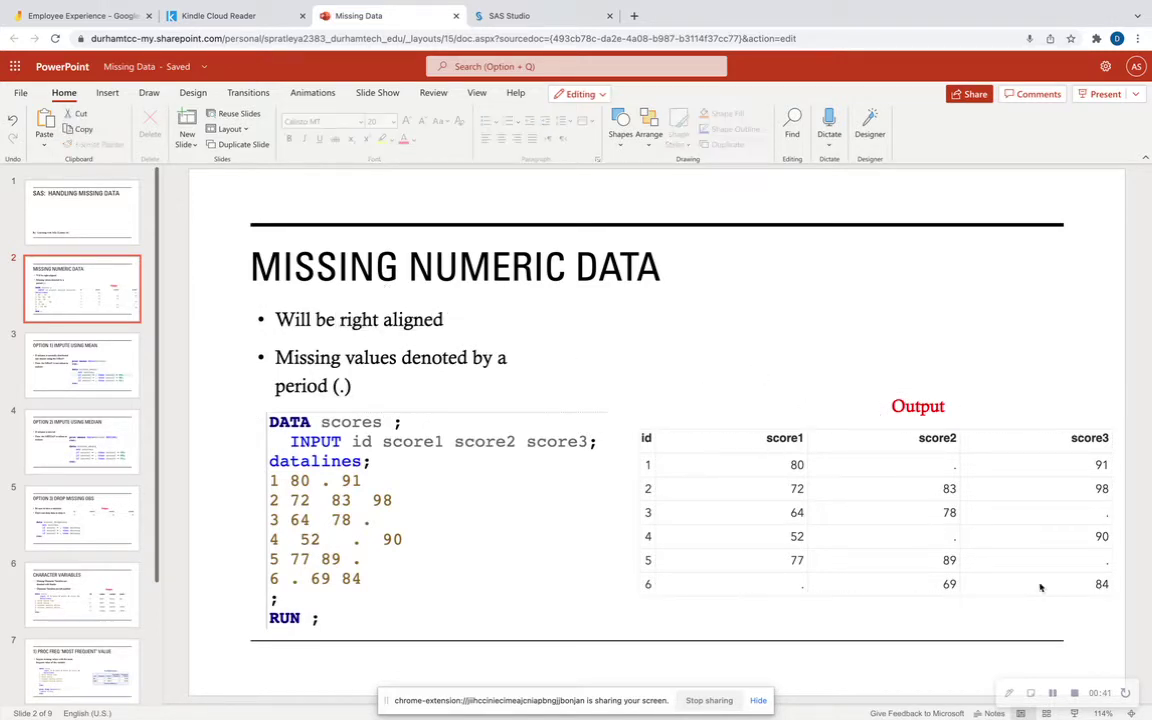
pyautogui.click(1007, 693)
pyautogui.click(965, 692)
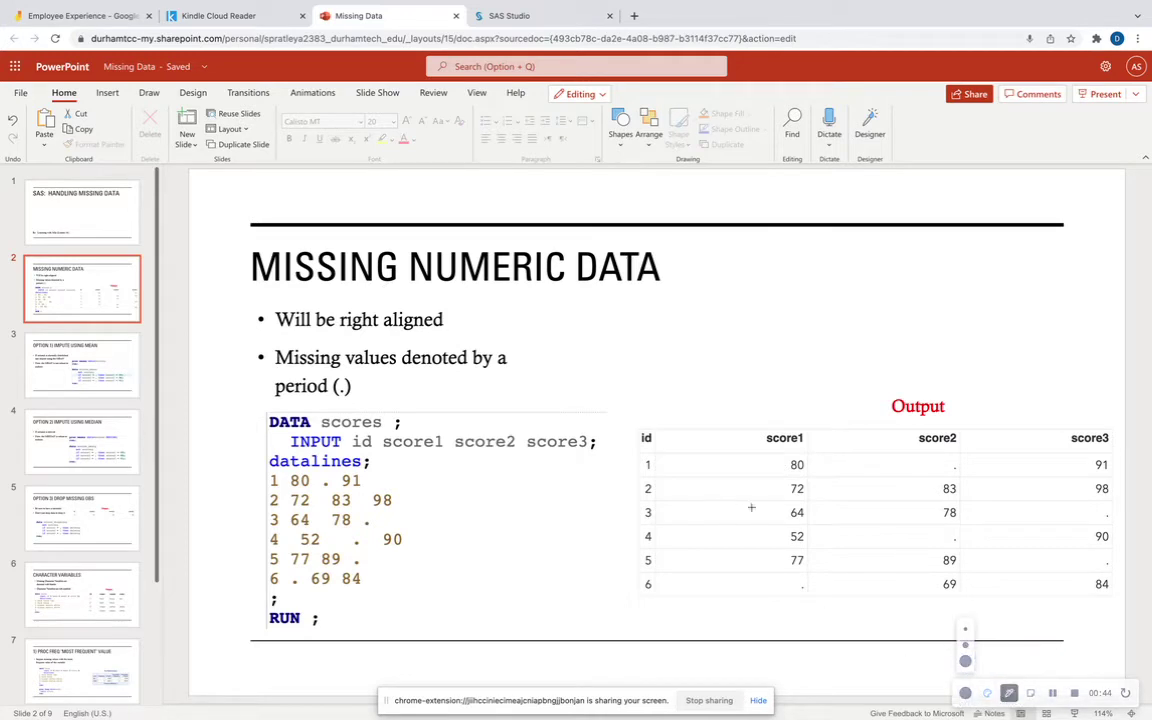
pyautogui.click(965, 661)
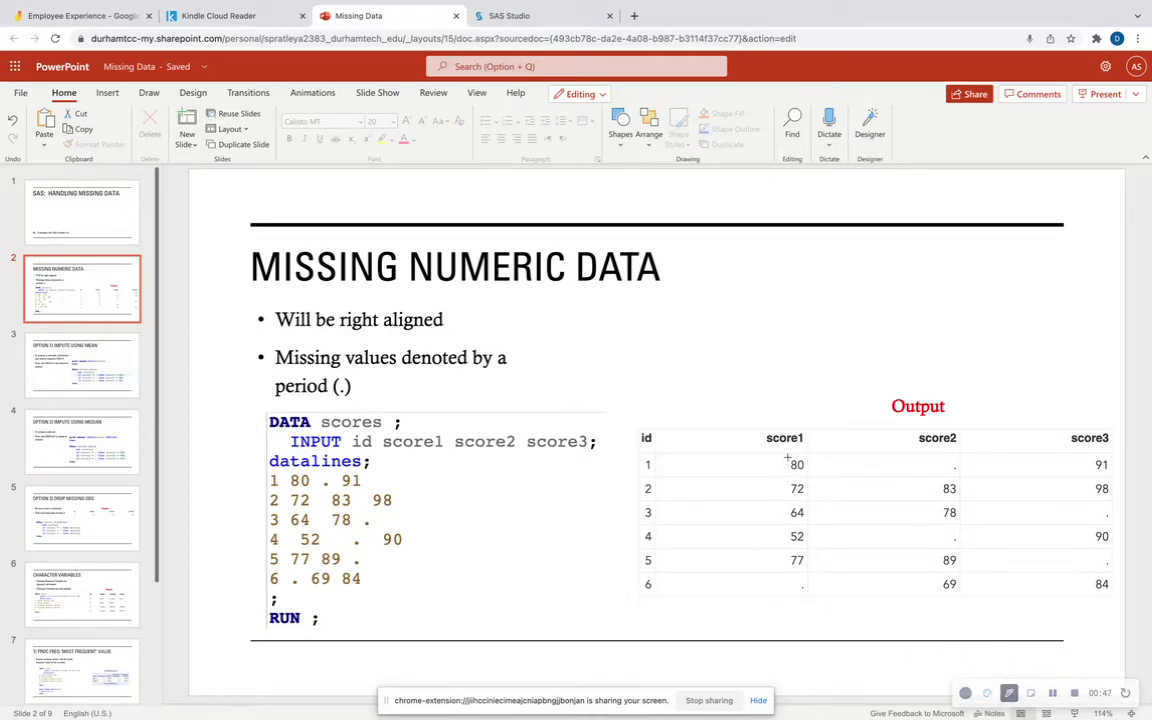
pyautogui.moveTo(782, 453)
pyautogui.mouseDown()
pyautogui.moveTo(782, 568)
pyautogui.moveTo(800, 606)
pyautogui.moveTo(815, 572)
pyautogui.moveTo(816, 490)
pyautogui.moveTo(786, 452)
pyautogui.mouseUp()
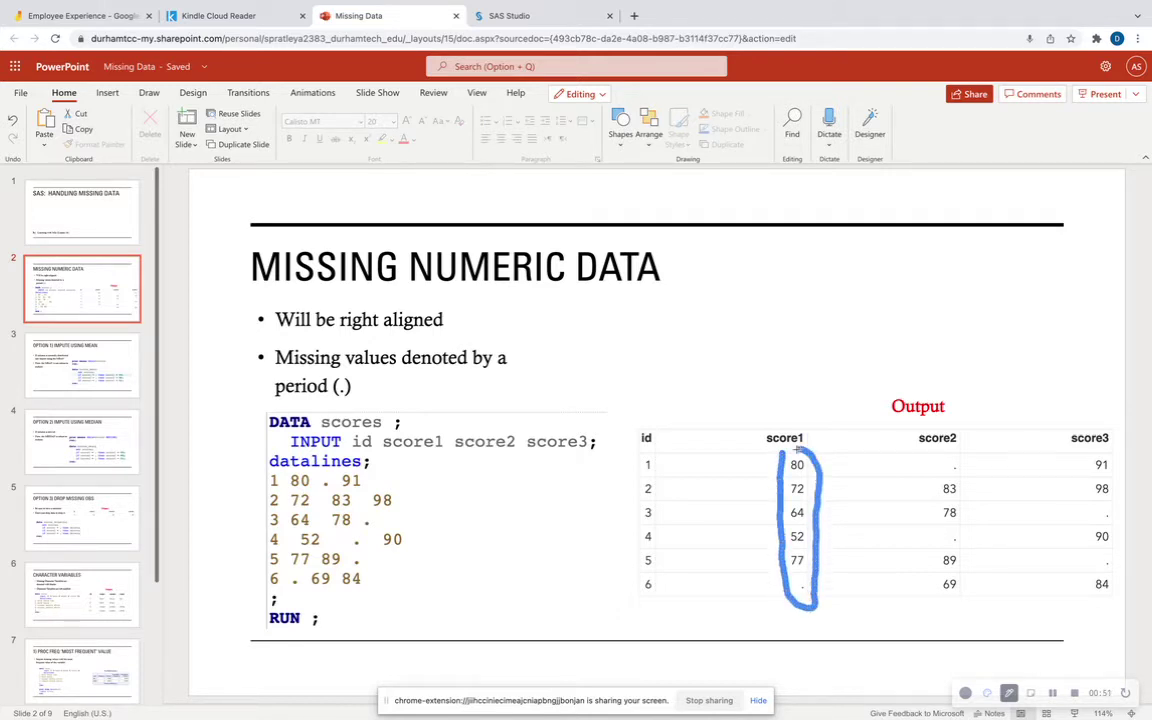
pyautogui.moveTo(935, 455)
pyautogui.mouseDown()
pyautogui.moveTo(926, 514)
pyautogui.moveTo(934, 601)
pyautogui.moveTo(969, 606)
pyautogui.moveTo(970, 462)
pyautogui.moveTo(938, 452)
pyautogui.mouseUp()
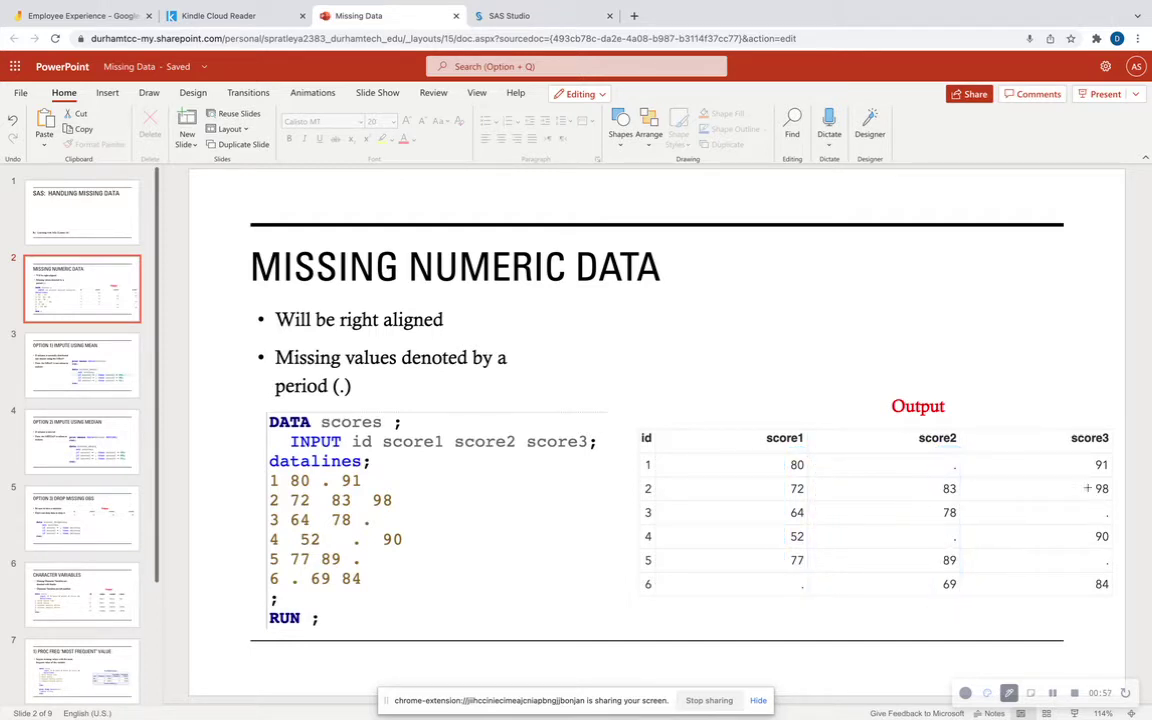
pyautogui.moveTo(1106, 451)
pyautogui.mouseDown()
pyautogui.moveTo(1068, 561)
pyautogui.moveTo(1091, 600)
pyautogui.moveTo(1118, 595)
pyautogui.moveTo(1108, 456)
pyautogui.mouseUp()
pyautogui.moveTo(255, 420)
pyautogui.mouseDown()
pyautogui.moveTo(236, 445)
pyautogui.moveTo(222, 555)
pyautogui.moveTo(232, 622)
pyautogui.moveTo(255, 623)
pyautogui.mouseUp()
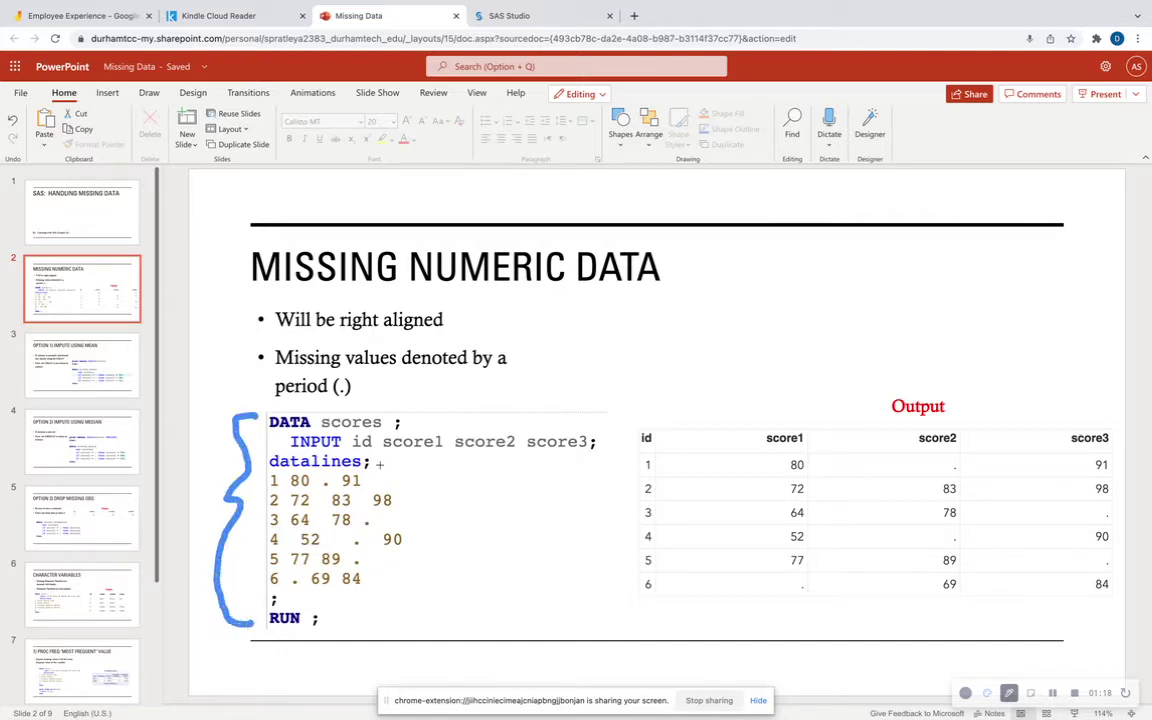
pyautogui.moveTo(394, 462); pyautogui.dragTo(376, 461)
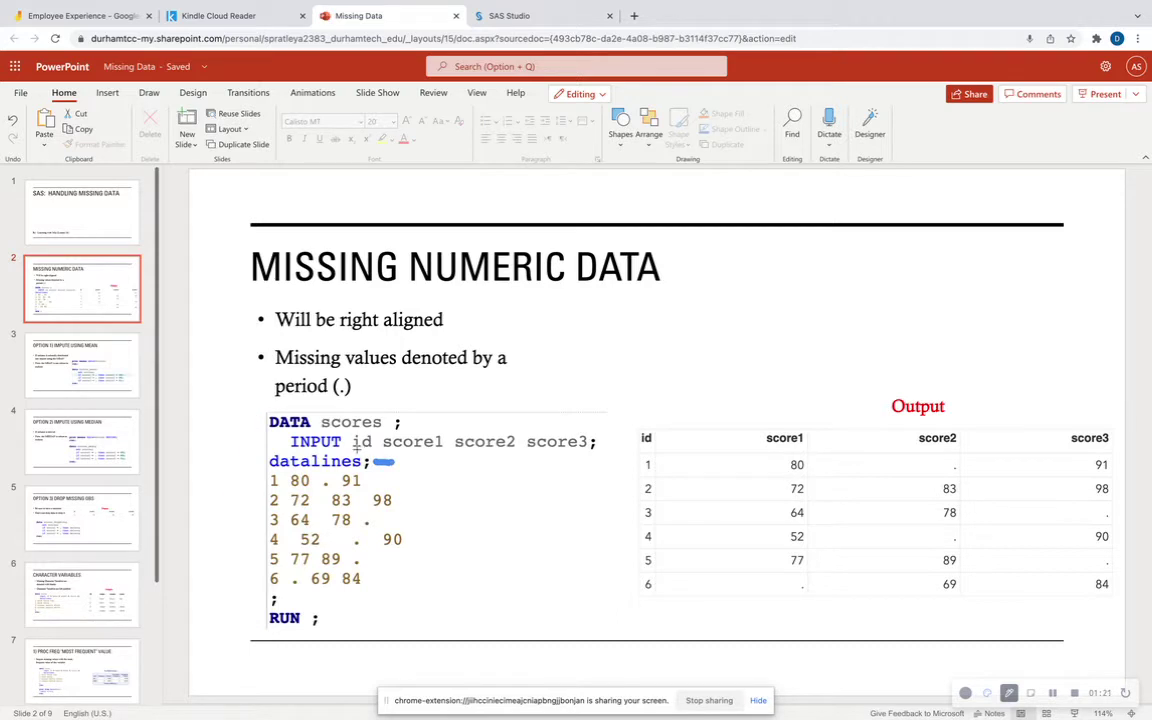
pyautogui.moveTo(354, 450); pyautogui.dragTo(583, 452)
pyautogui.moveTo(407, 490)
pyautogui.mouseDown()
pyautogui.moveTo(410, 509)
pyautogui.moveTo(452, 498)
pyautogui.mouseUp()
pyautogui.moveTo(297, 590); pyautogui.dragTo(365, 607)
pyautogui.click(1009, 692)
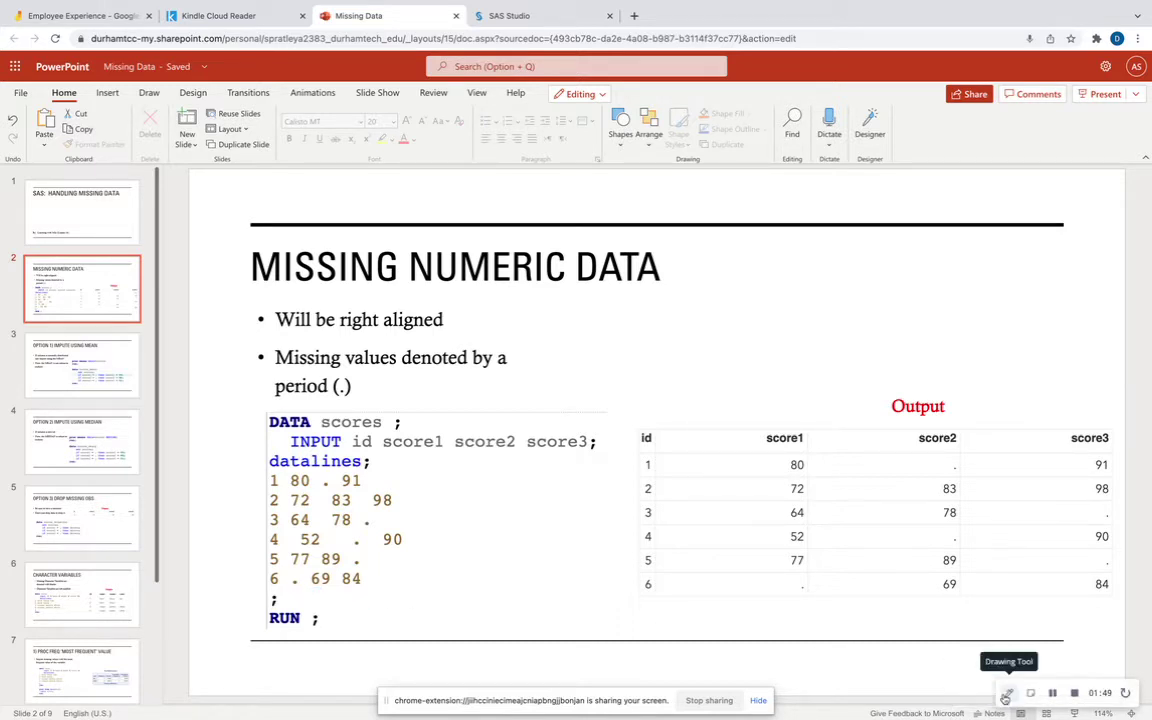
# Step: Go to slide 3, 'Option 1) Impute Using Mean', showing the proc means and scores_mean code
pyautogui.click(67, 375)
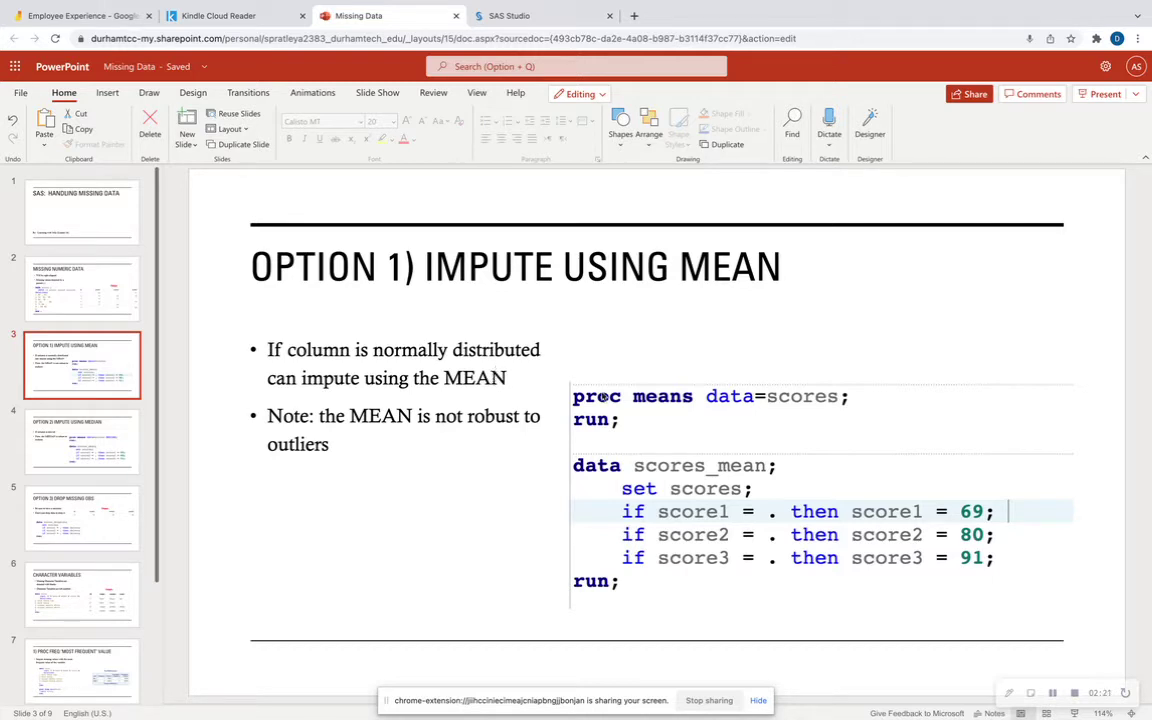
# Step: Ink slide 3 with pen marks, underlining MEAN, 'MEAN is not robust' and 'outliers'
pyautogui.click(1011, 694)
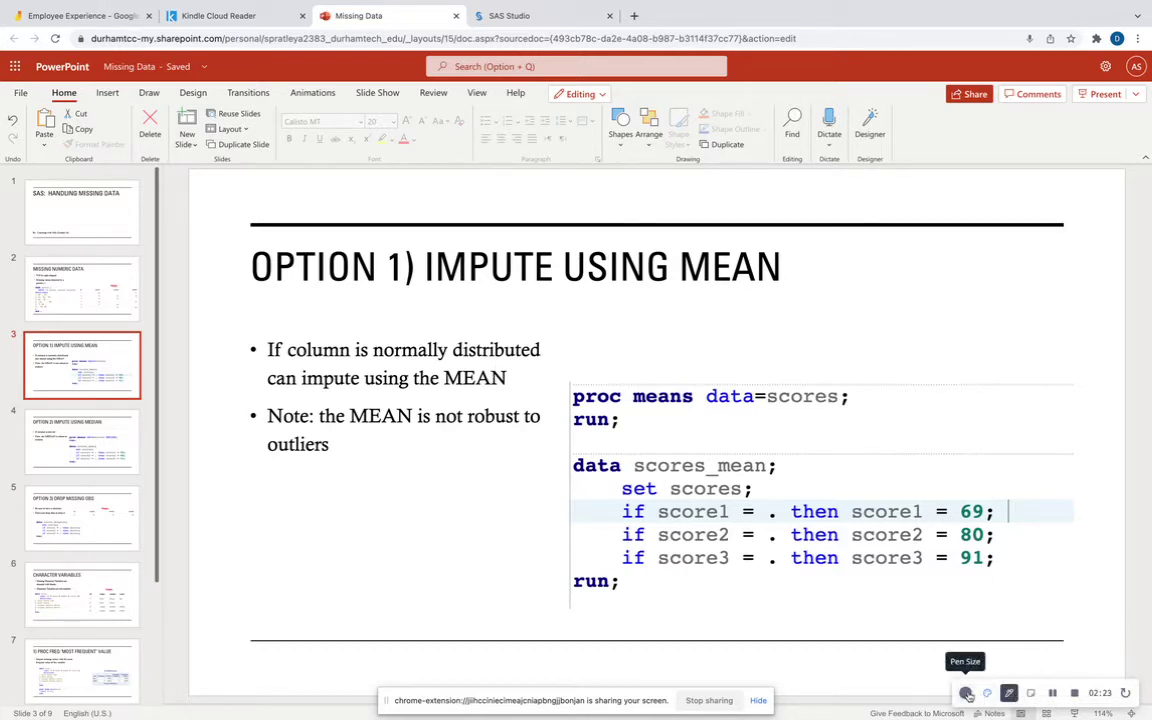
pyautogui.moveTo(213, 600)
pyautogui.mouseDown()
pyautogui.moveTo(241, 601)
pyautogui.moveTo(327, 525)
pyautogui.moveTo(362, 515)
pyautogui.moveTo(470, 589)
pyautogui.mouseUp()
pyautogui.moveTo(362, 515); pyautogui.dragTo(362, 612)
pyautogui.moveTo(361, 627)
pyautogui.mouseDown()
pyautogui.moveTo(350, 642)
pyautogui.moveTo(362, 632)
pyautogui.mouseUp()
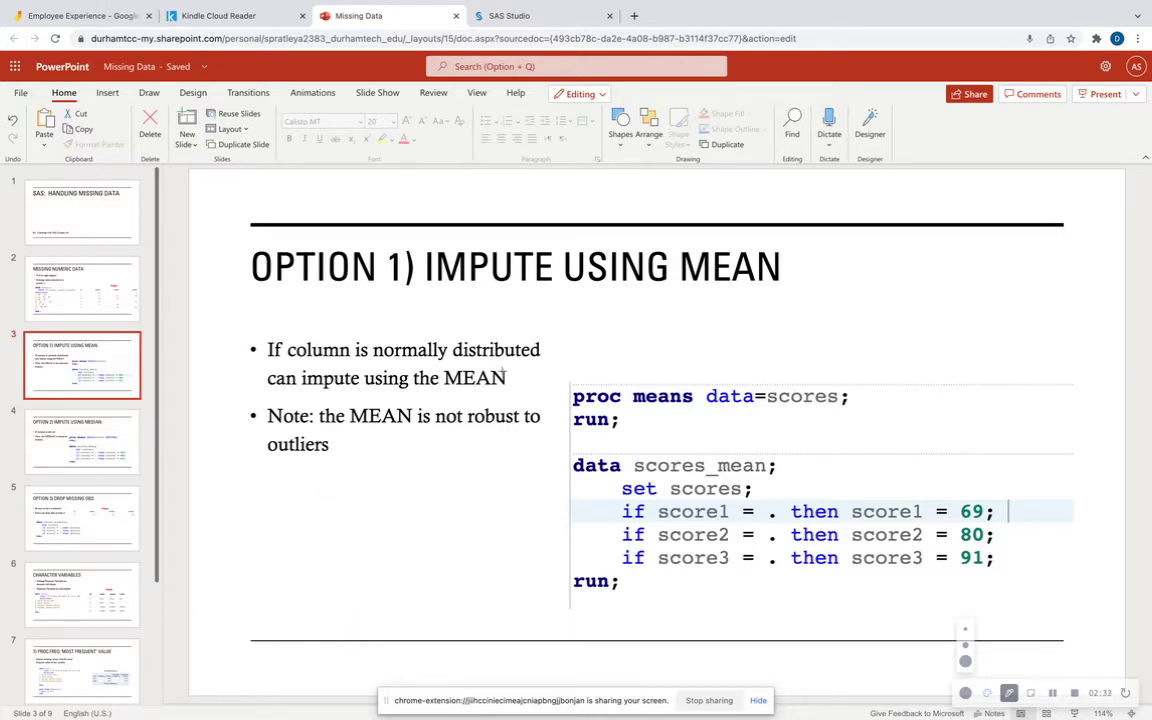
pyautogui.moveTo(447, 389); pyautogui.dragTo(508, 393)
pyautogui.moveTo(349, 429); pyautogui.dragTo(516, 430)
pyautogui.moveTo(260, 461); pyautogui.dragTo(318, 458)
# Step: Sketch a bell curve and arrows to the data step and value 69, then clear the ink
pyautogui.moveTo(232, 626)
pyautogui.mouseDown()
pyautogui.moveTo(245, 544)
pyautogui.moveTo(268, 517)
pyautogui.moveTo(312, 515)
pyautogui.moveTo(340, 579)
pyautogui.moveTo(376, 618)
pyautogui.moveTo(543, 633)
pyautogui.moveTo(480, 613)
pyautogui.moveTo(448, 643)
pyautogui.moveTo(480, 665)
pyautogui.moveTo(547, 668)
pyautogui.moveTo(535, 612)
pyautogui.mouseUp()
pyautogui.moveTo(231, 659)
pyautogui.mouseDown()
pyautogui.moveTo(292, 545)
pyautogui.moveTo(347, 533)
pyautogui.moveTo(398, 626)
pyautogui.moveTo(556, 641)
pyautogui.moveTo(536, 622)
pyautogui.moveTo(483, 638)
pyautogui.moveTo(488, 660)
pyautogui.moveTo(551, 669)
pyautogui.moveTo(580, 654)
pyautogui.moveTo(441, 492)
pyautogui.moveTo(383, 445)
pyautogui.moveTo(362, 463)
pyautogui.moveTo(410, 442)
pyautogui.mouseUp()
pyautogui.moveTo(241, 287)
pyautogui.mouseDown()
pyautogui.moveTo(821, 321)
pyautogui.moveTo(914, 408)
pyautogui.moveTo(781, 486)
pyautogui.moveTo(813, 475)
pyautogui.mouseUp()
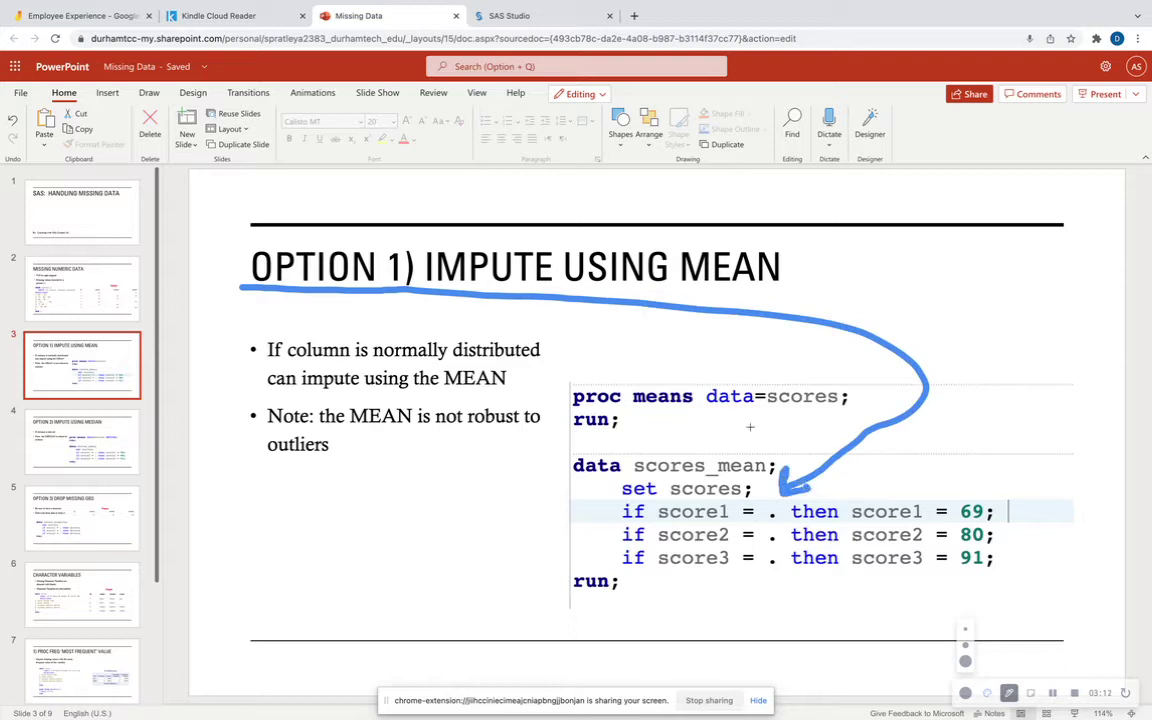
pyautogui.moveTo(852, 444)
pyautogui.mouseDown()
pyautogui.moveTo(995, 487)
pyautogui.moveTo(1000, 478)
pyautogui.mouseUp()
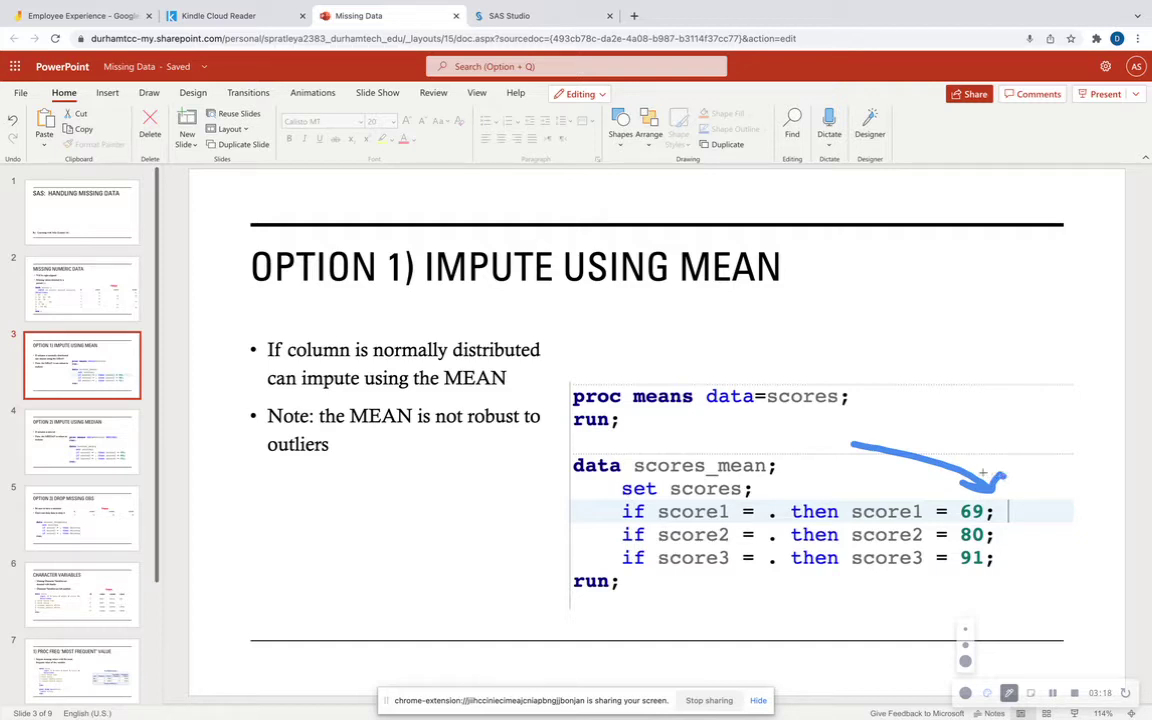
pyautogui.moveTo(571, 437)
pyautogui.mouseDown()
pyautogui.moveTo(636, 412)
pyautogui.moveTo(868, 406)
pyautogui.moveTo(865, 382)
pyautogui.moveTo(596, 376)
pyautogui.moveTo(566, 385)
pyautogui.moveTo(568, 436)
pyautogui.mouseUp()
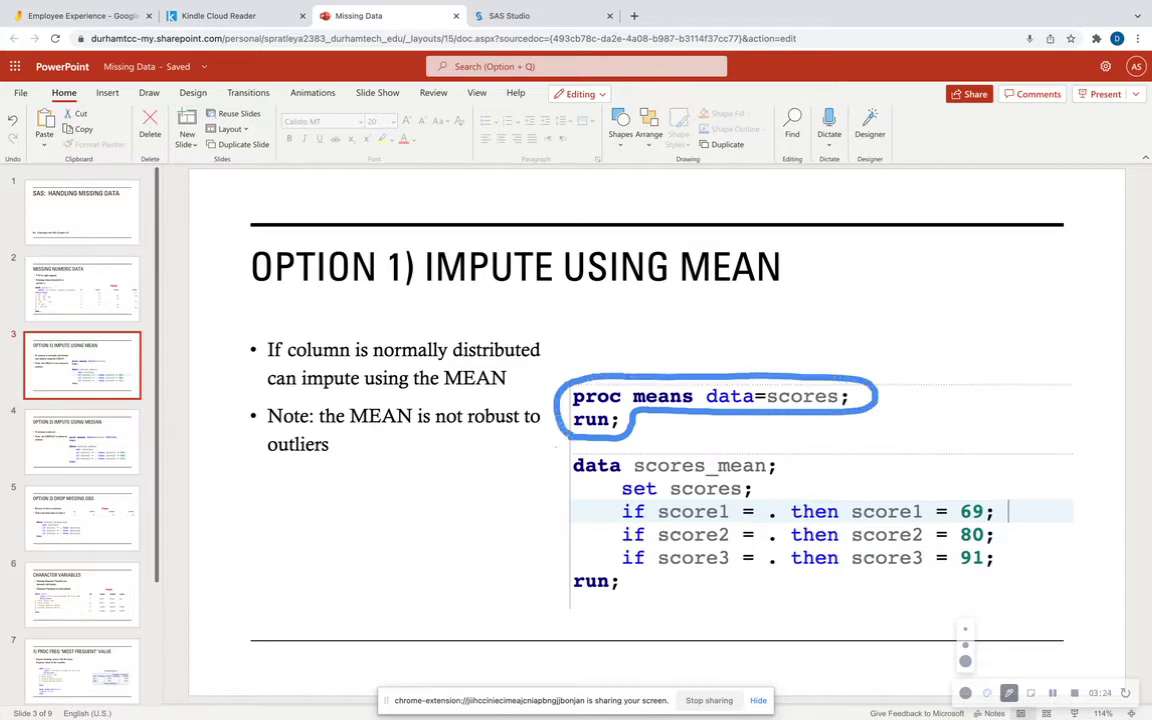
pyautogui.click(1009, 692)
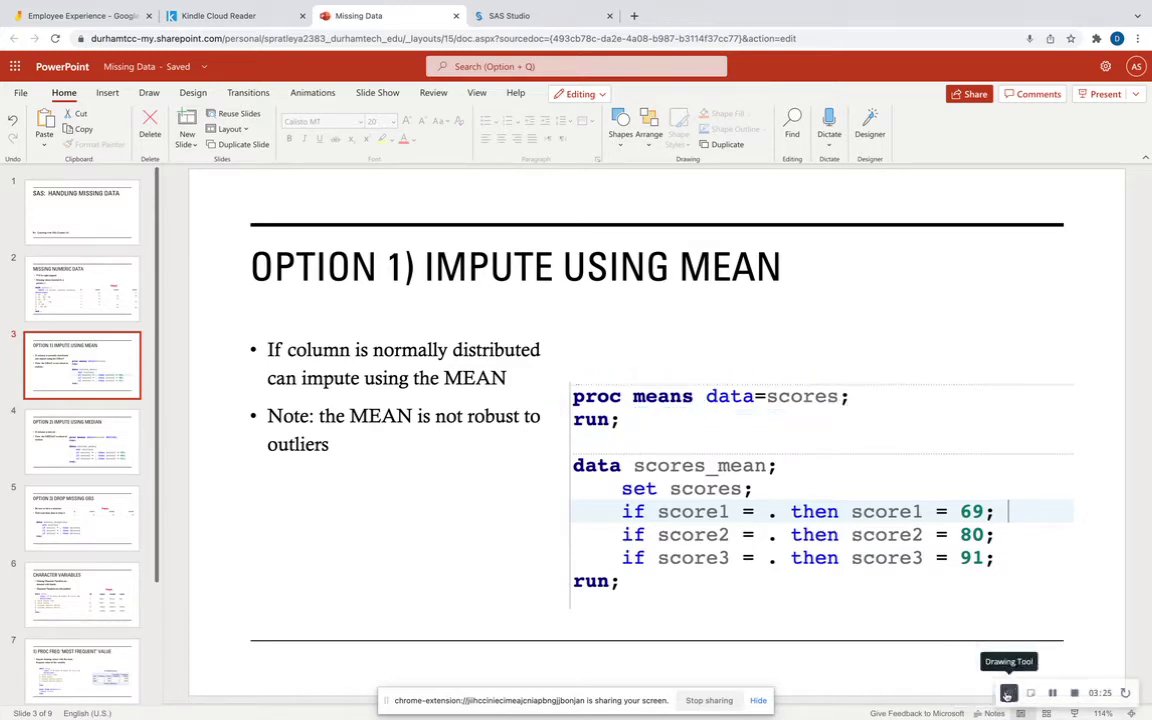
pyautogui.click(533, 22)
# Step: Select the scores data step code, then place the cursor at the end of its run; line
pyautogui.click(420, 222)
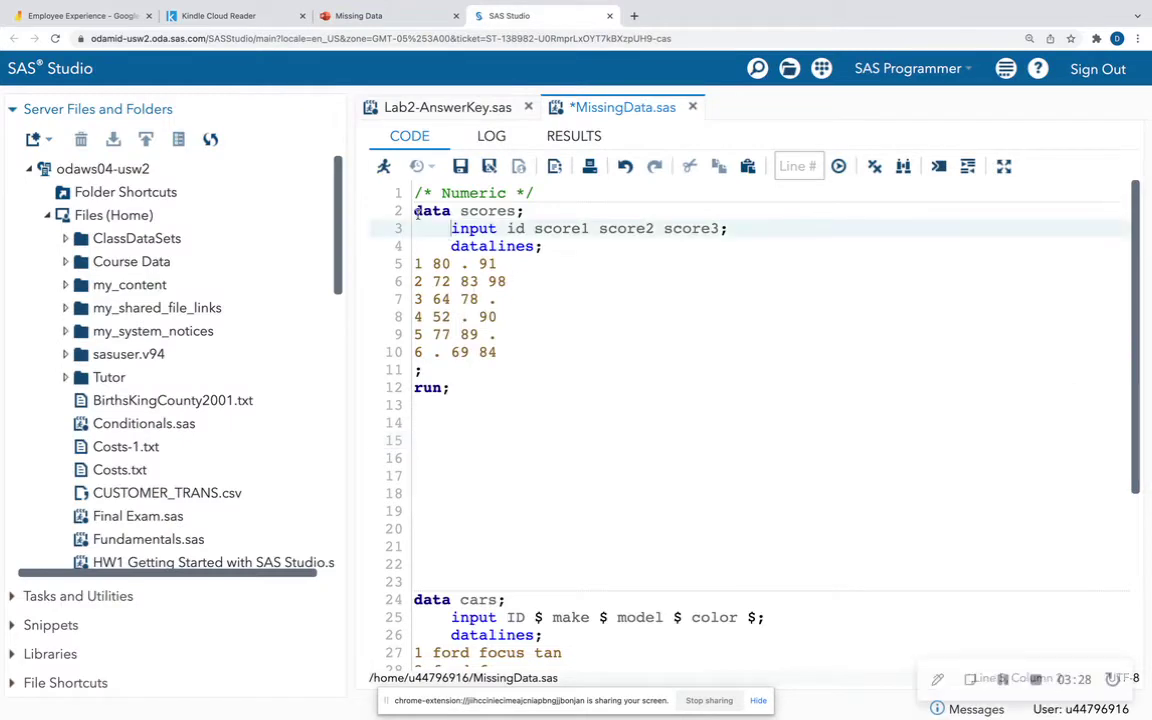
pyautogui.moveTo(414, 211); pyautogui.dragTo(566, 391)
pyautogui.click(488, 253)
pyautogui.click(410, 210)
pyautogui.moveTo(414, 211); pyautogui.dragTo(517, 396)
pyautogui.click(530, 284)
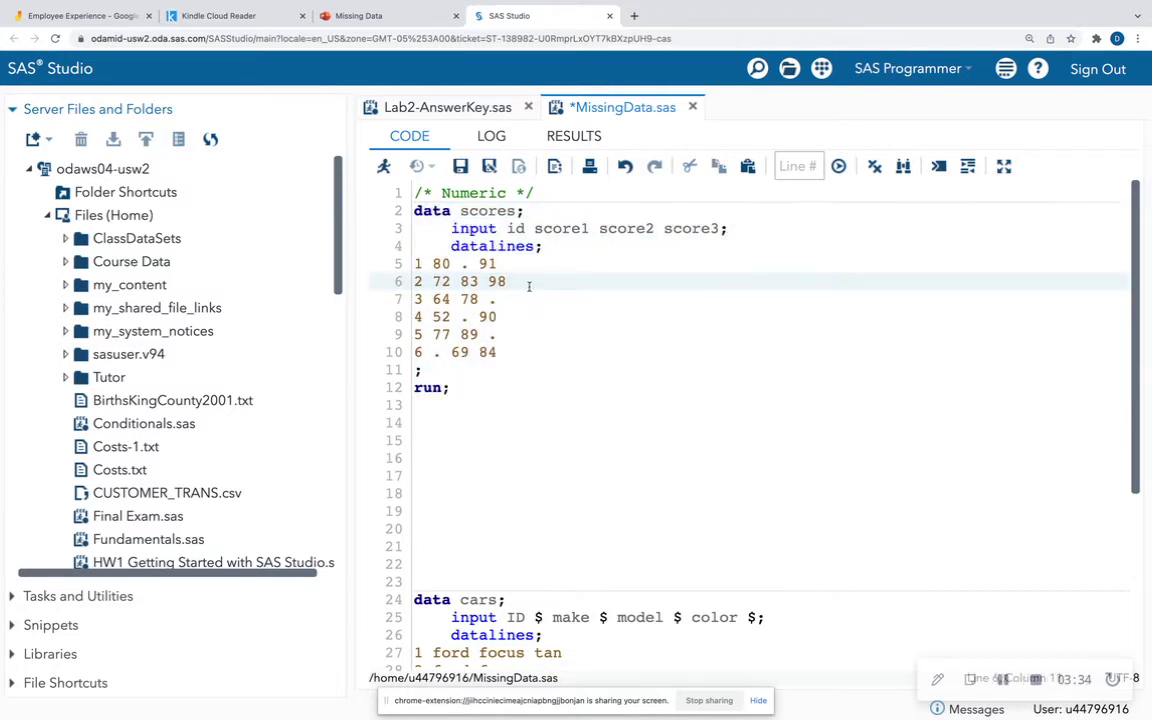
pyautogui.click(503, 390)
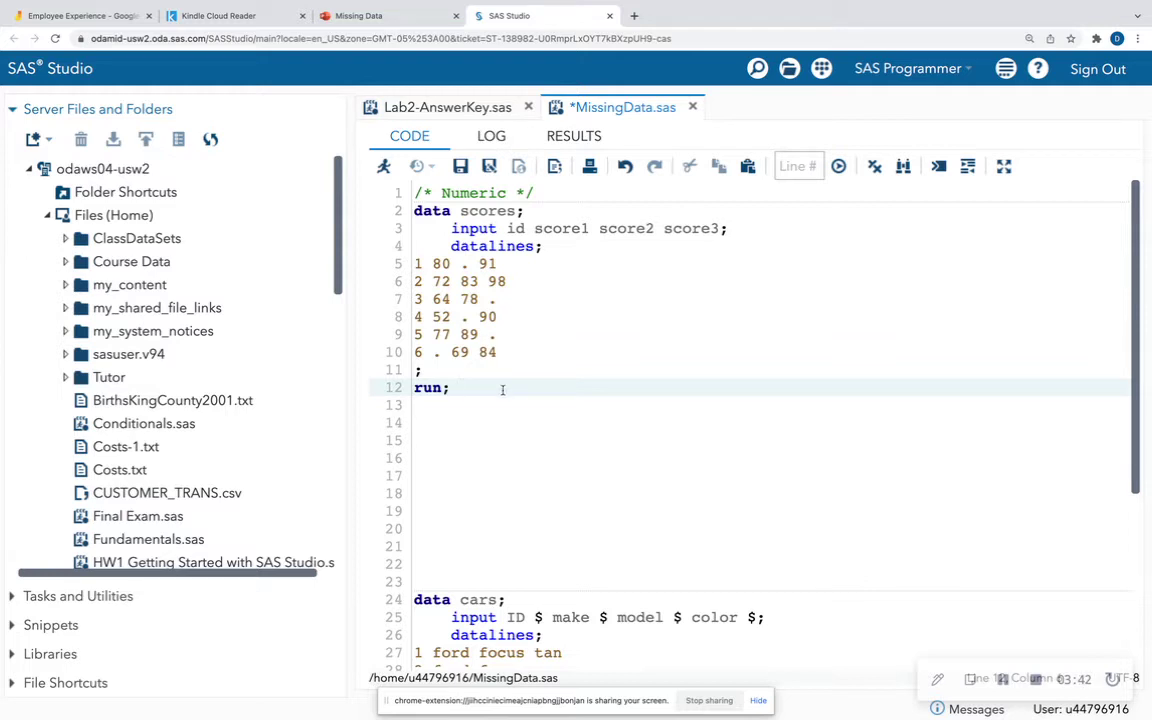
# Step: Add 'proc means data=scores;' and 'run;' after the data step, then select all the code
pyautogui.press('Return')
pyautogui.press('Return')
pyautogui.write('pro')
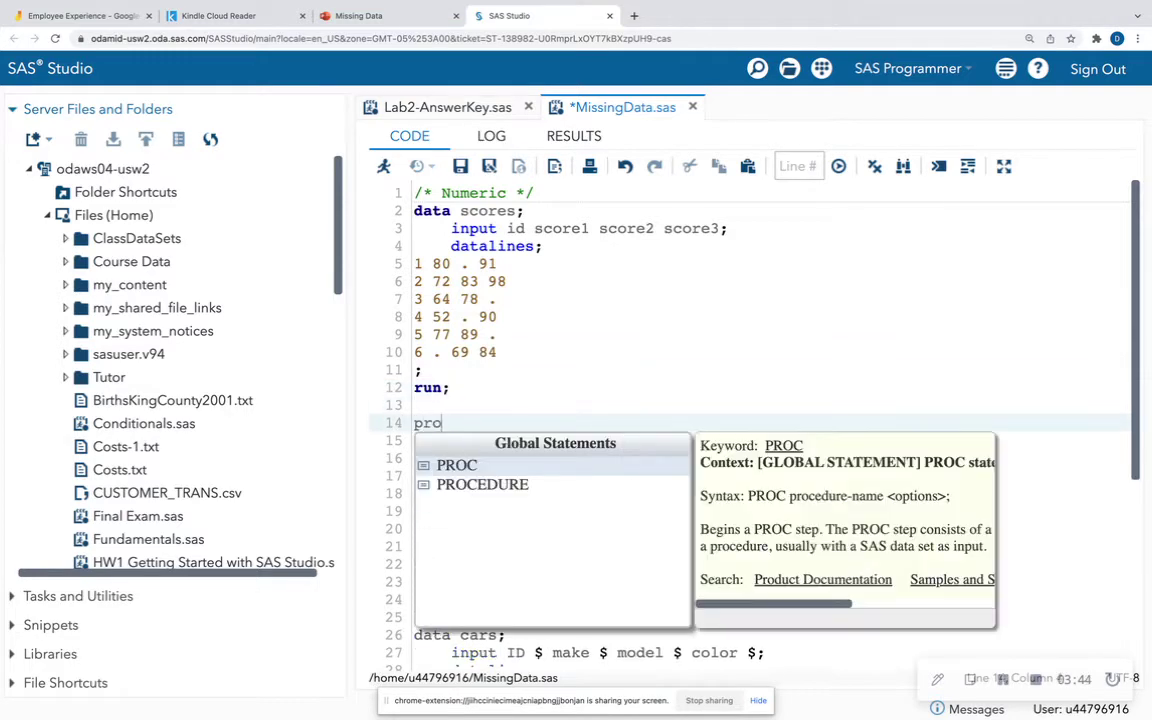
pyautogui.write('c means ')
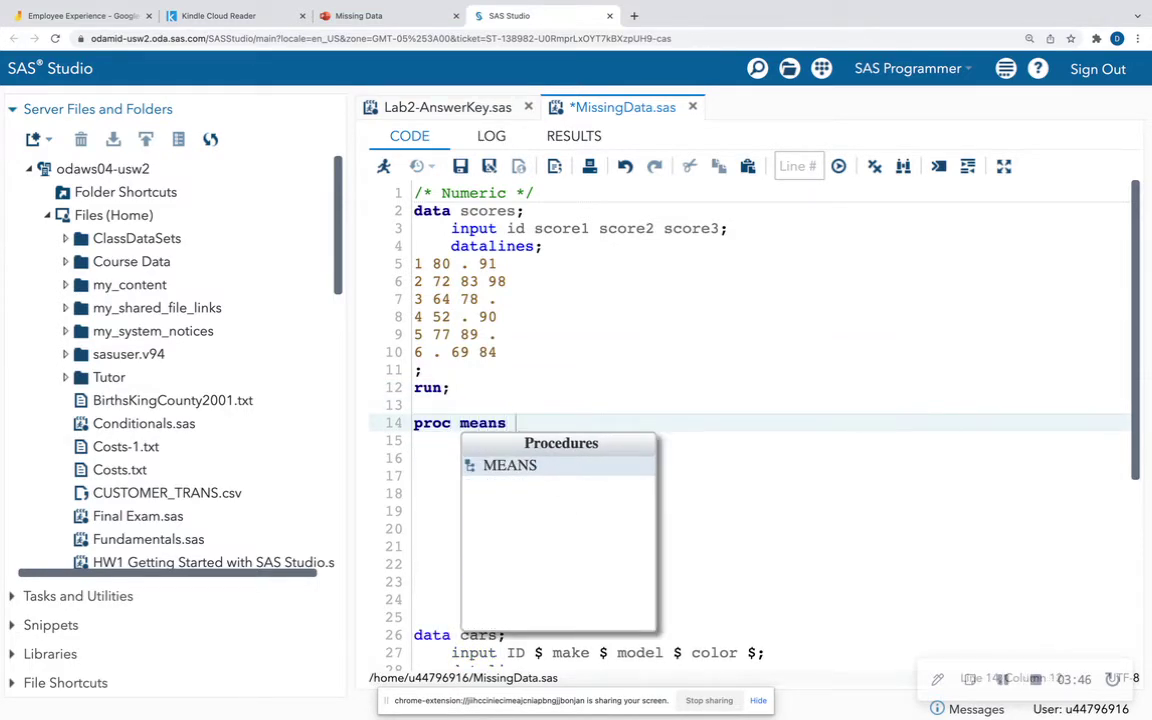
pyautogui.write('data=')
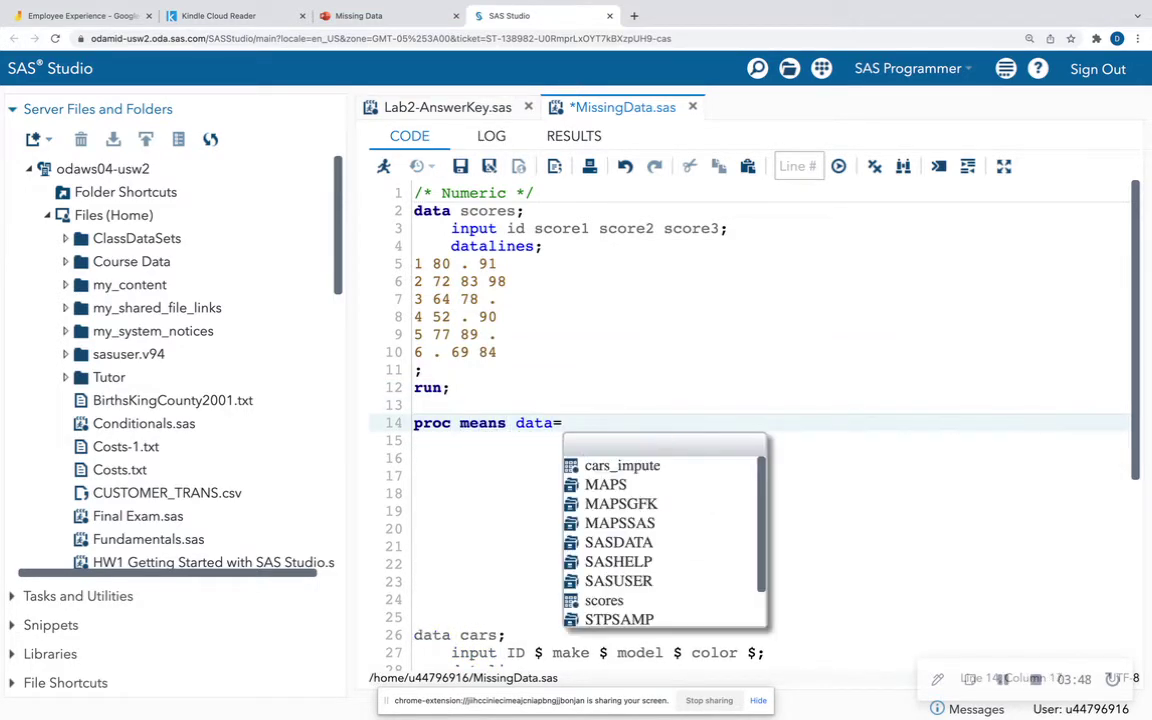
pyautogui.write('scores;')
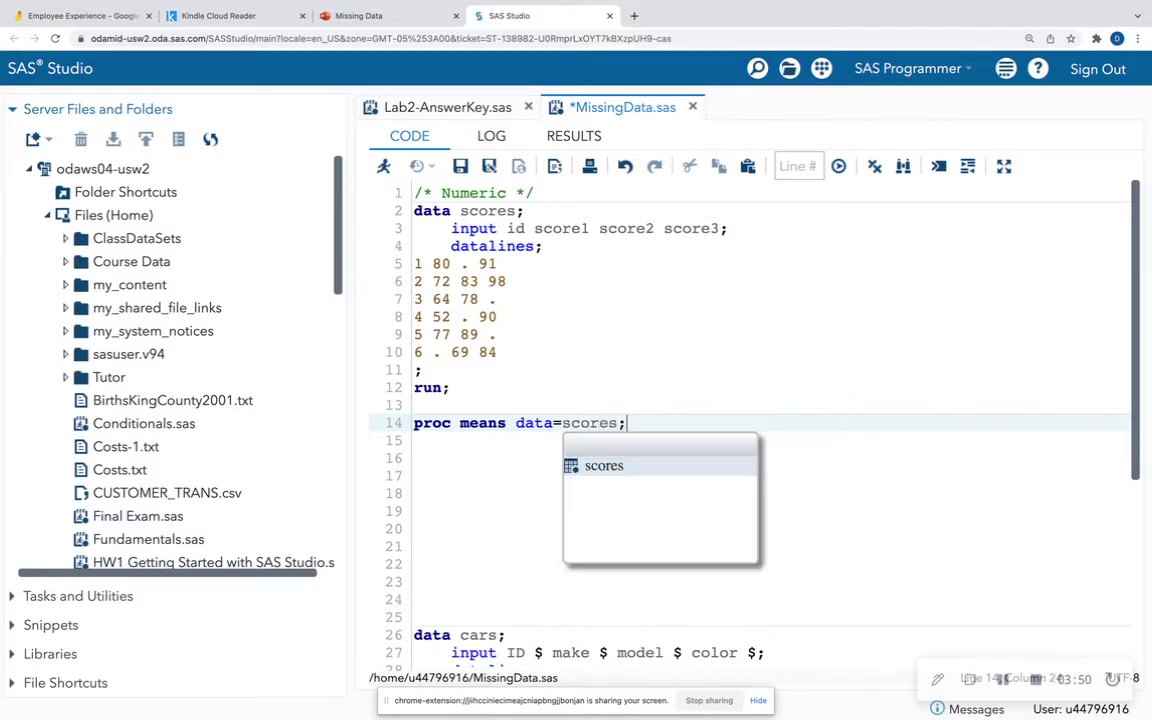
pyautogui.press('Return')
pyautogui.write('run;')
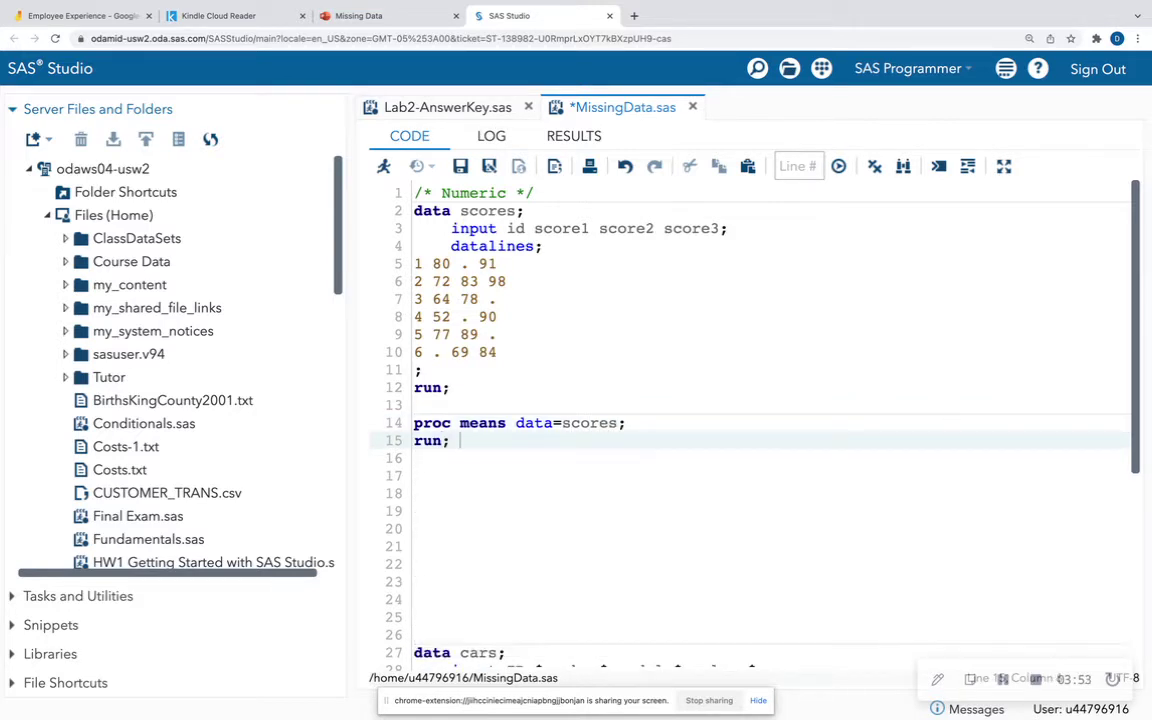
pyautogui.click(514, 211)
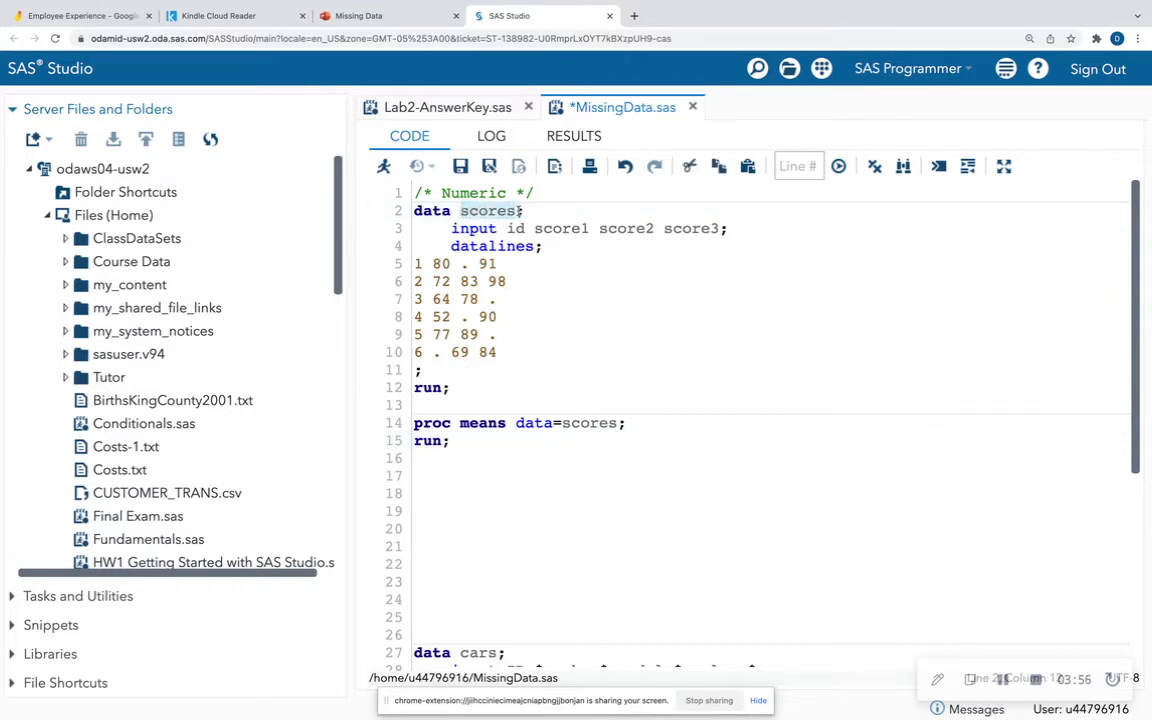
pyautogui.click(470, 441)
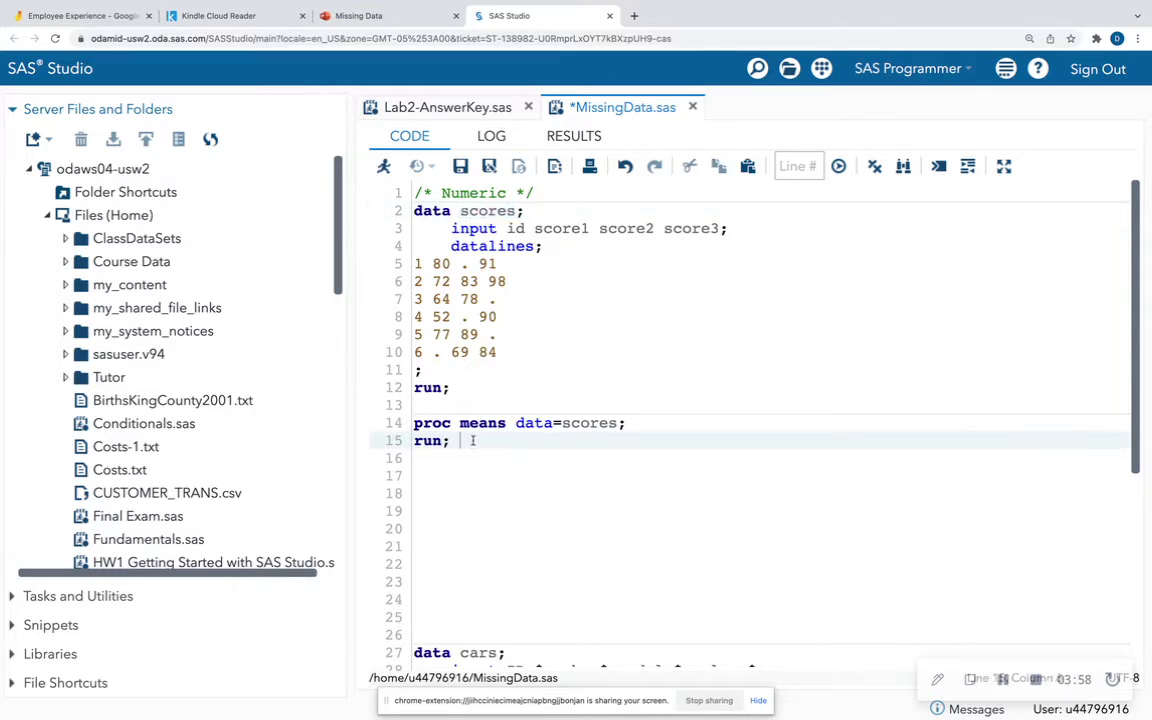
pyautogui.moveTo(489, 441); pyautogui.dragTo(392, 205)
# Step: Run the selected code and highlight score1 and its Mean of 69 in the MEANS table
pyautogui.click(384, 168)
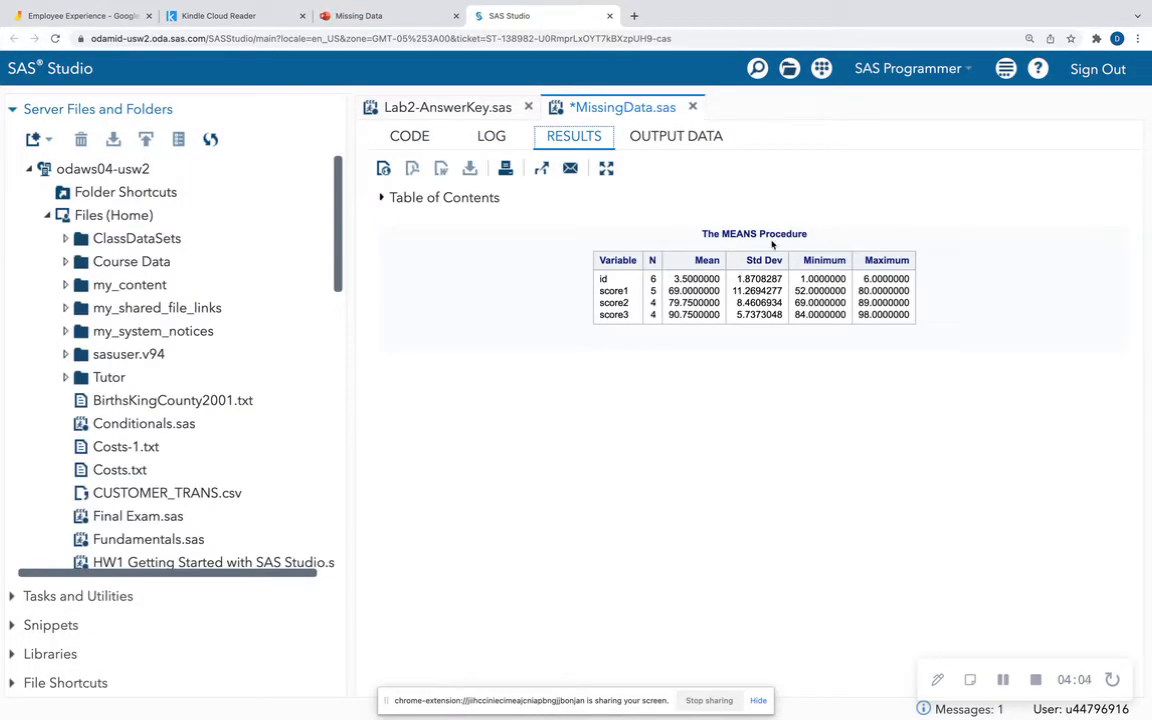
pyautogui.doubleClick(613, 290)
pyautogui.click(651, 291)
pyautogui.moveTo(655, 291); pyautogui.dragTo(718, 291)
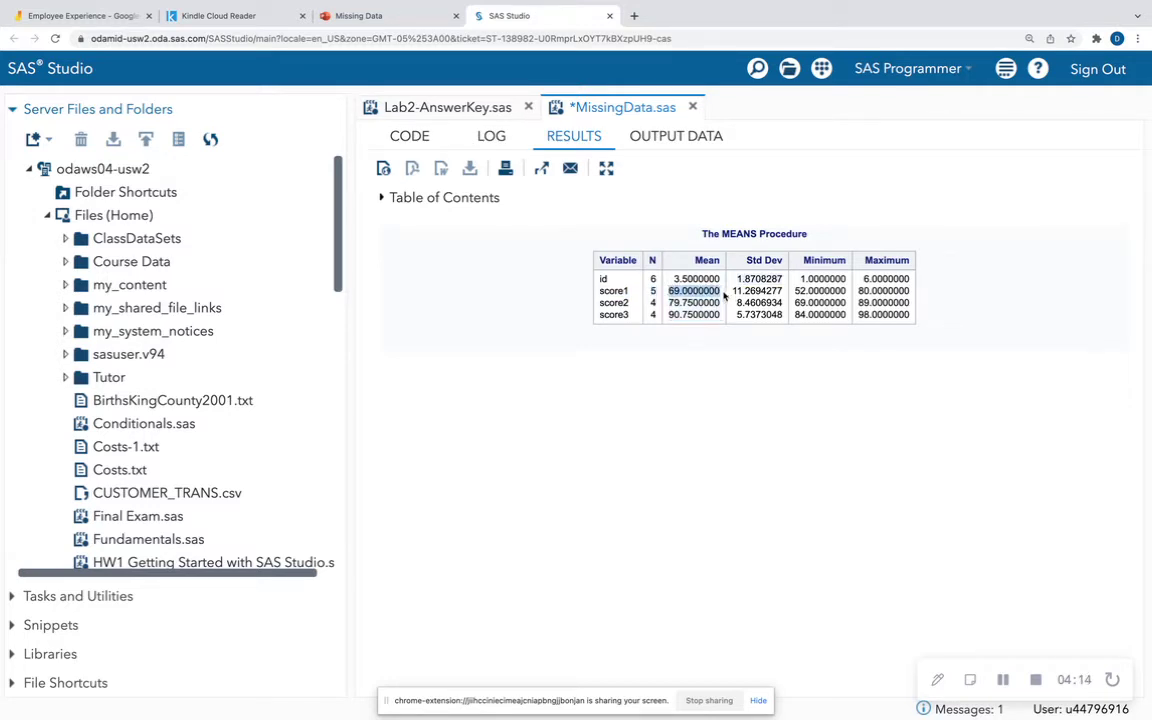
pyautogui.click(612, 302)
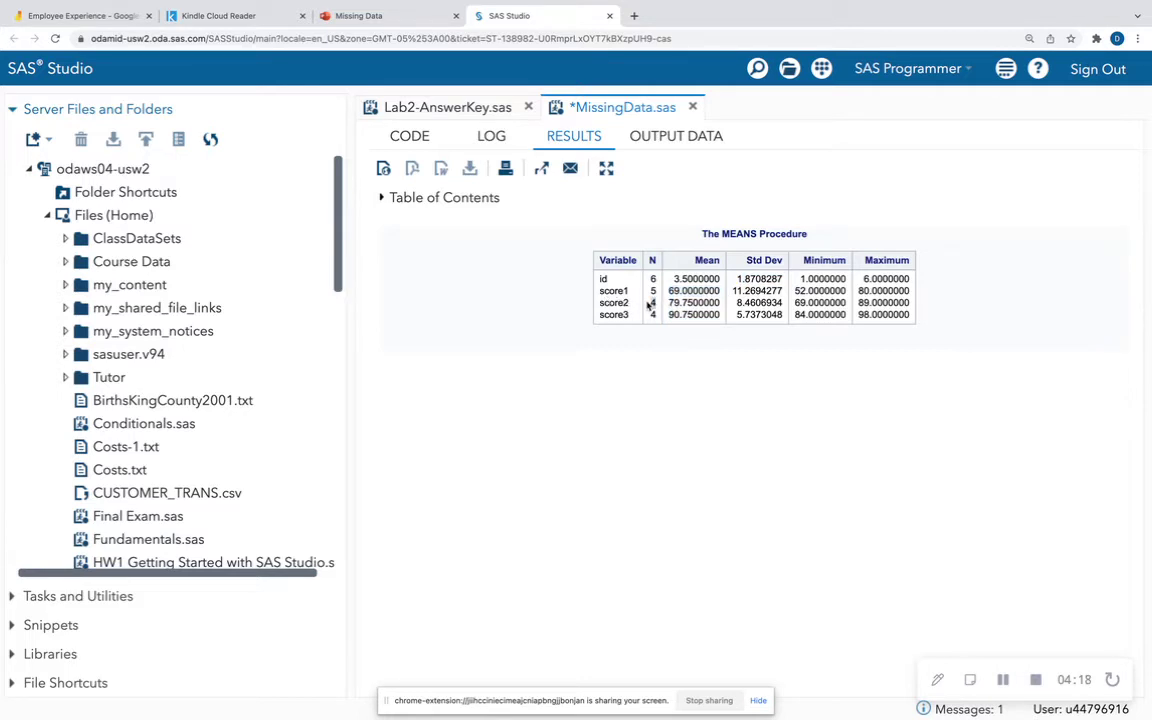
# Step: Highlight score2's Mean of 79.75, the N counts, and score3's Mean of 90.75
pyautogui.moveTo(668, 302); pyautogui.dragTo(714, 302)
pyautogui.click(653, 314)
pyautogui.moveTo(653, 314); pyautogui.dragTo(697, 314)
pyautogui.click(670, 290)
pyautogui.moveTo(670, 314); pyautogui.dragTo(695, 315)
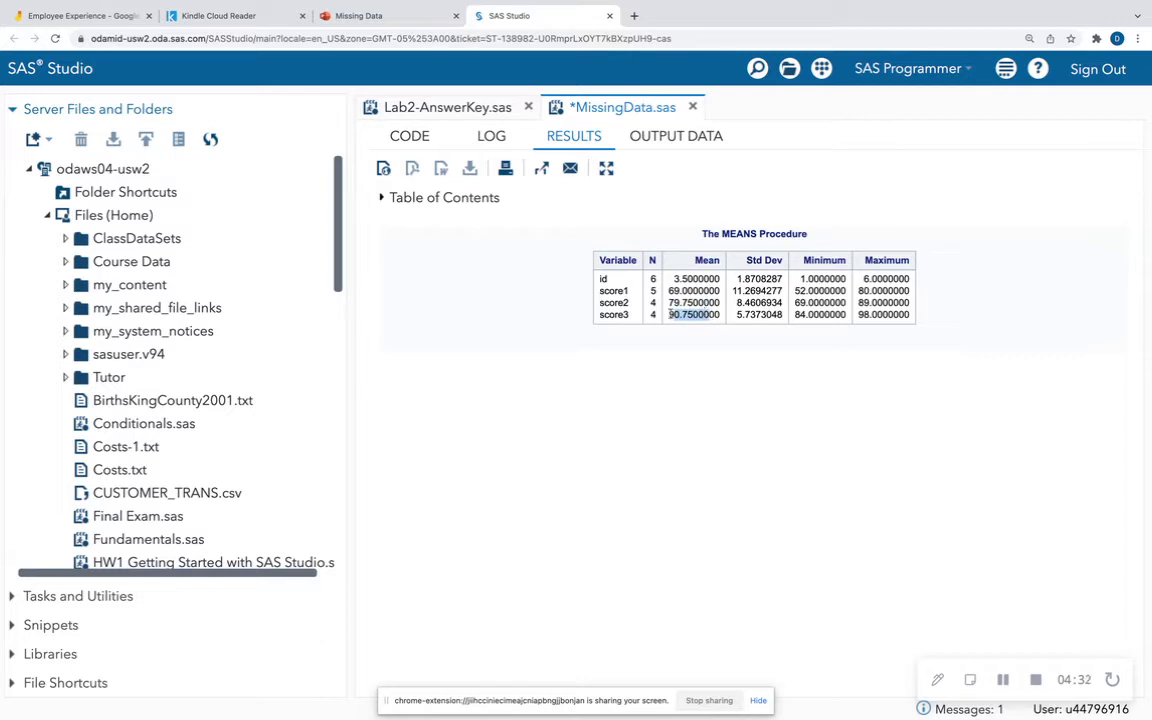